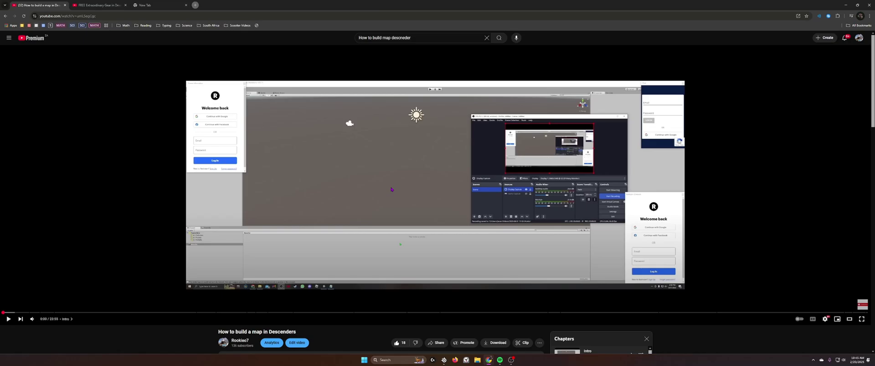
Step: Reload the Descenders map tutorial page, expand the video description and open its Unity download link in a separate browser tab
{"action": "key", "text": "F5"}
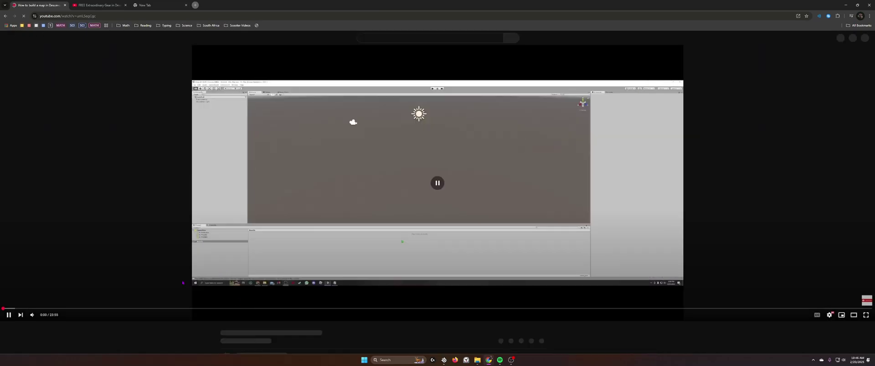
{"action": "scroll", "coordinate": [272, 250], "scroll_direction": "down", "scroll_amount": 3}
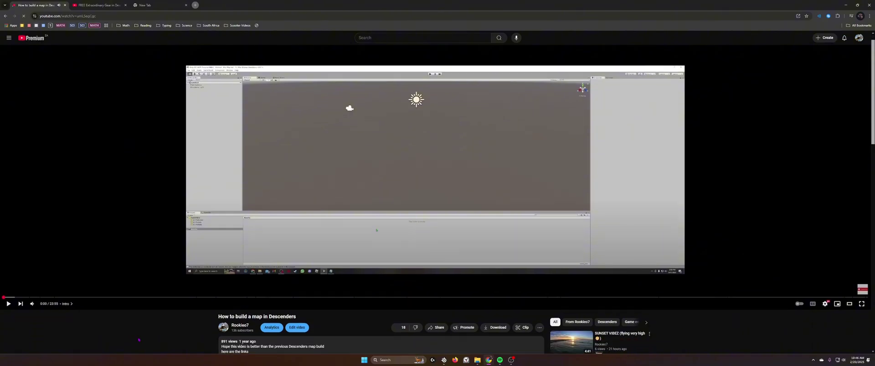
{"action": "left_click", "coordinate": [272, 249]}
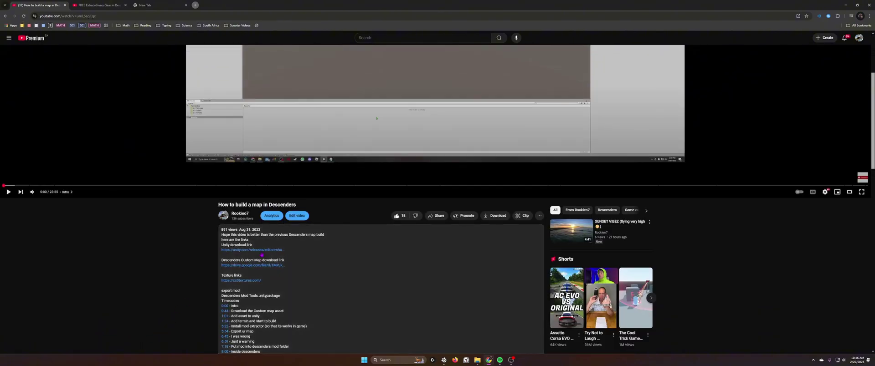
{"action": "scroll", "coordinate": [273, 239], "scroll_direction": "down", "scroll_amount": 1}
{"action": "right_click", "coordinate": [264, 201]}
{"action": "left_click", "coordinate": [288, 207]}
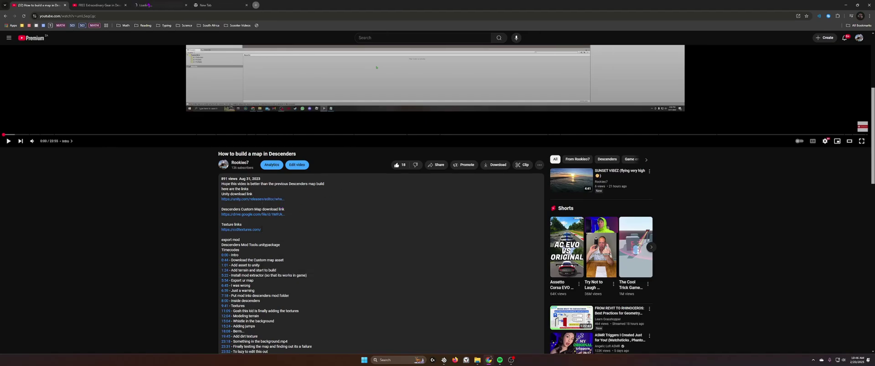
{"action": "left_click", "coordinate": [134, 5]}
{"action": "left_click", "coordinate": [126, 6]}
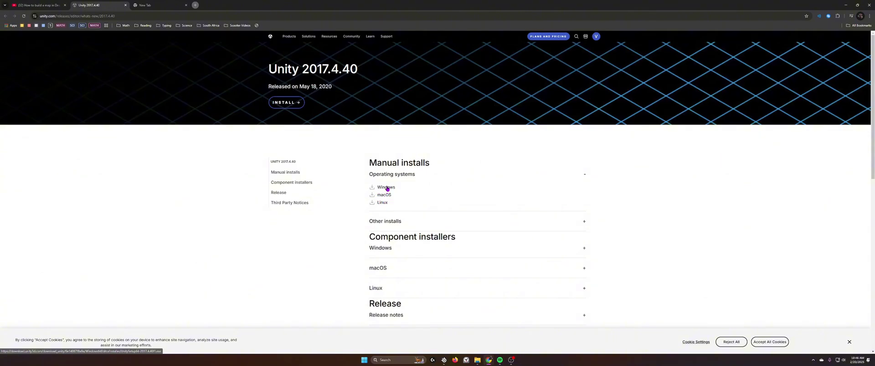
Step: Start the Windows installer download from the Unity 2017.4.40 page and cancel saving the file
{"action": "left_click", "coordinate": [390, 189]}
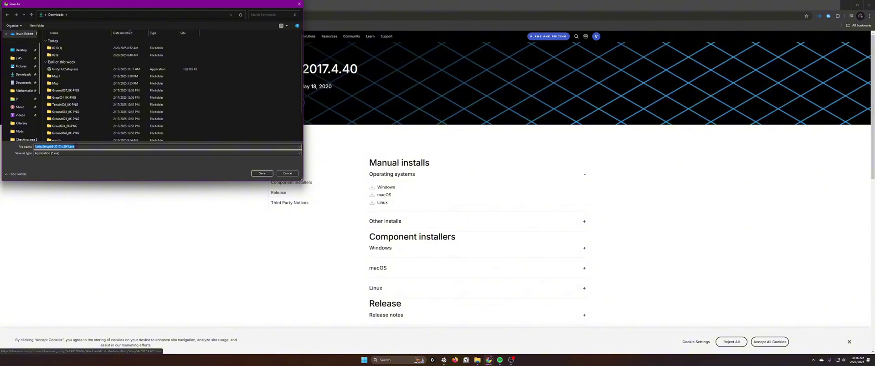
{"action": "left_click", "coordinate": [288, 173]}
Step: Launch Unity and create a 3D project named "YT video tut" in the Descender unity maps folder
{"action": "key", "text": "super"}
{"action": "type", "text": "unity"}
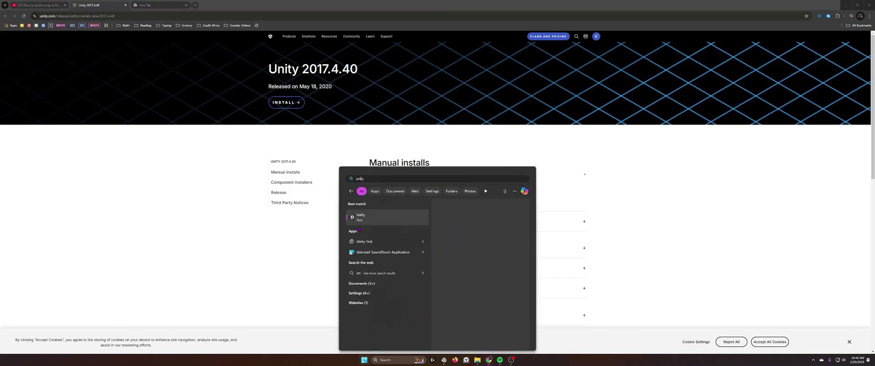
{"action": "key", "text": "Return"}
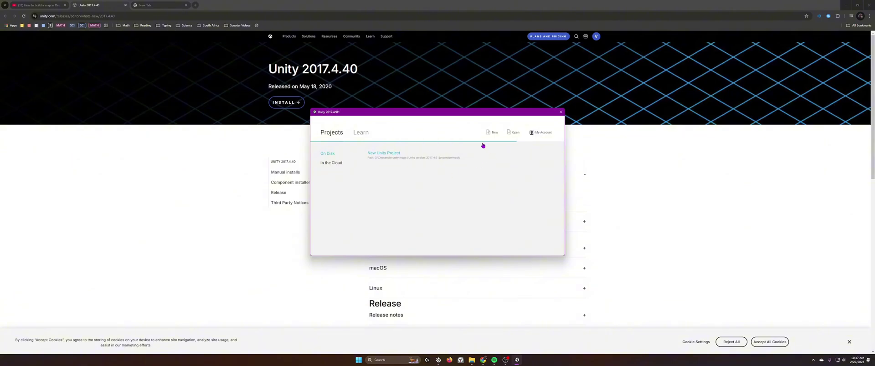
{"action": "left_click", "coordinate": [488, 133]}
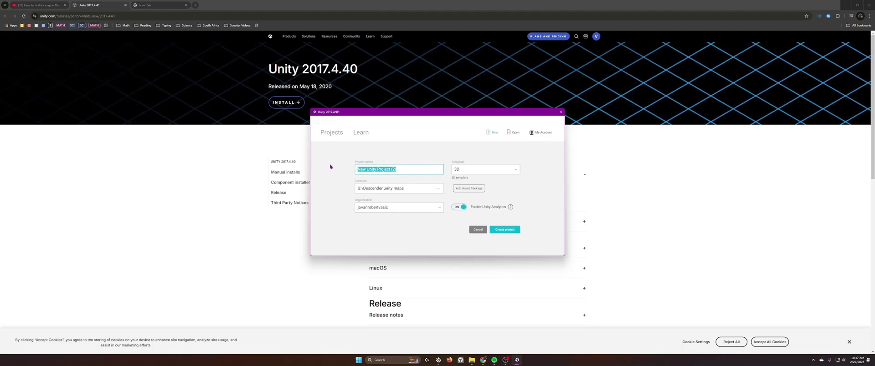
{"action": "left_click", "coordinate": [504, 230]}
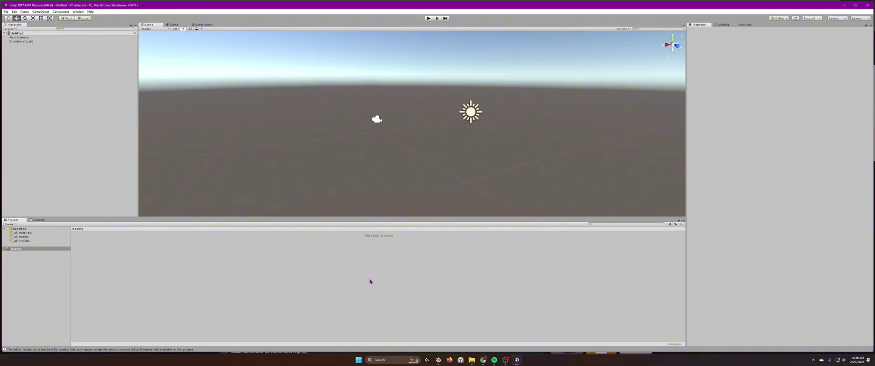
Step: Examine the default scene and the settings of the Main Camera and Directional Light
{"action": "mouse_move", "coordinate": [422, 164]}
{"action": "right_mouse_down"}
{"action": "mouse_move", "coordinate": [354, 159]}
{"action": "mouse_move", "coordinate": [415, 166]}
{"action": "right_mouse_up"}
{"action": "left_click", "coordinate": [19, 37]}
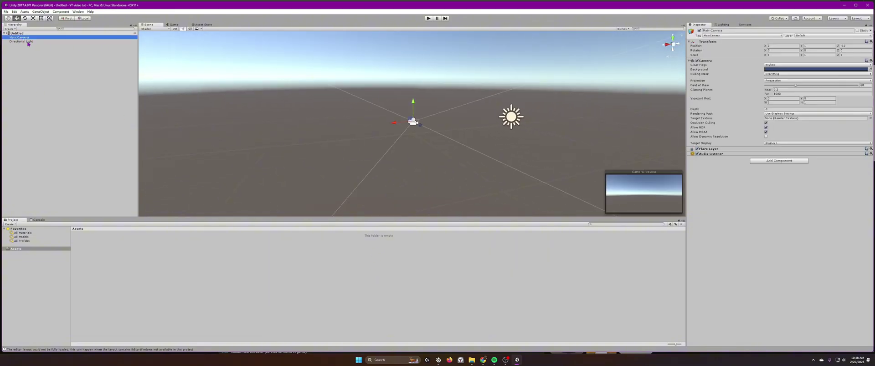
{"action": "left_click", "coordinate": [21, 41]}
{"action": "right_click_drag", "start_coordinate": [237, 86], "coordinate": [280, 90]}
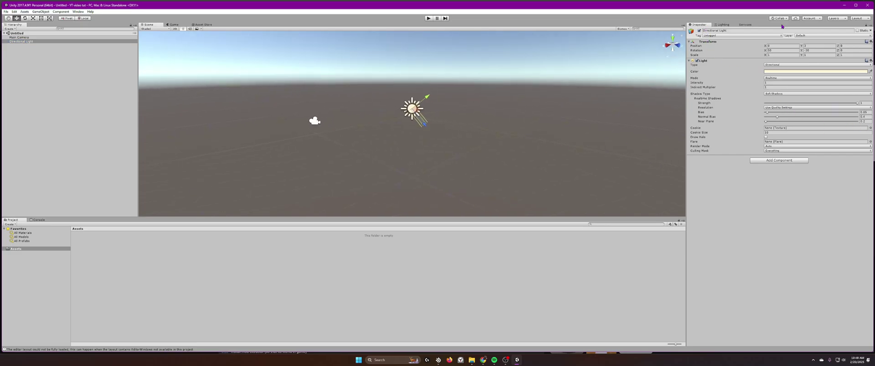
Step: Switch to the browser, view the Descenders Custom Map download page linked in the video description and close it
{"action": "left_click", "coordinate": [844, 5]}
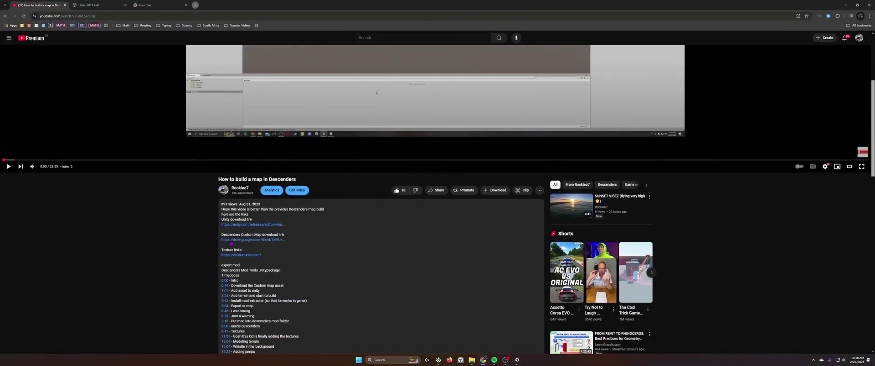
{"action": "right_click", "coordinate": [243, 239]}
{"action": "left_click", "coordinate": [272, 248]}
{"action": "left_click", "coordinate": [159, 5]}
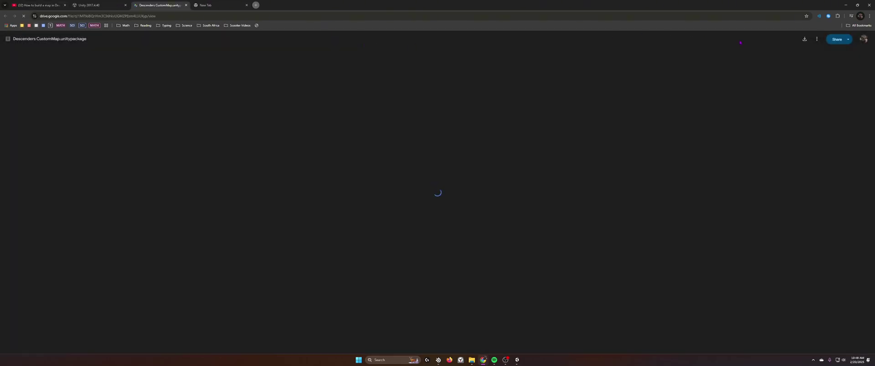
{"action": "left_click", "coordinate": [186, 5]}
{"action": "left_click", "coordinate": [39, 5]}
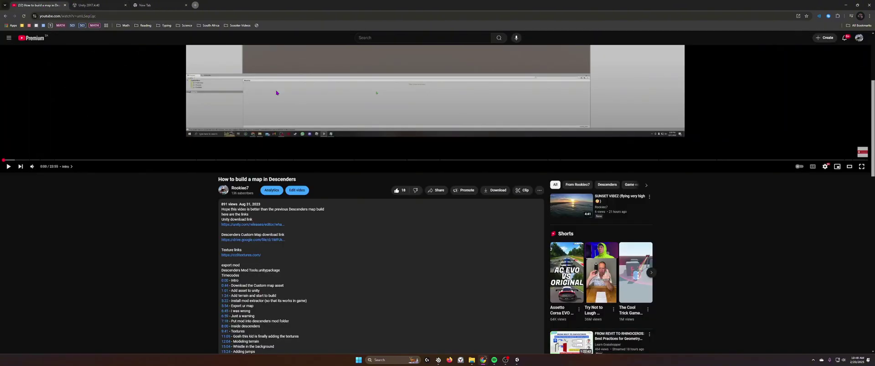
Step: Locate Descenders CustomMap.unitypackage in the Downloads folder in File Explorer and return to Unity
{"action": "left_click", "coordinate": [471, 360]}
{"action": "left_click_drag", "start_coordinate": [241, 61], "coordinate": [672, 65]}
{"action": "left_click", "coordinate": [559, 154]}
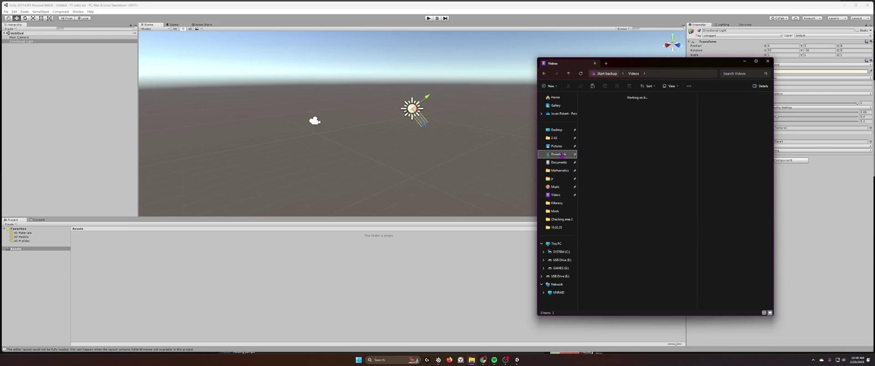
{"action": "left_click", "coordinate": [679, 185]}
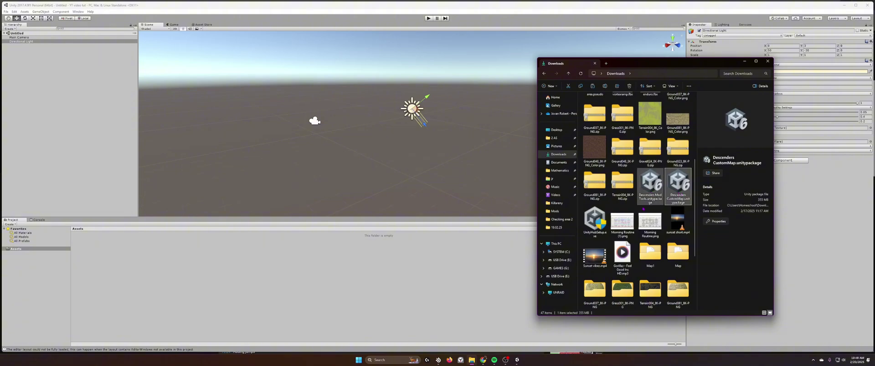
{"action": "left_click", "coordinate": [304, 266]}
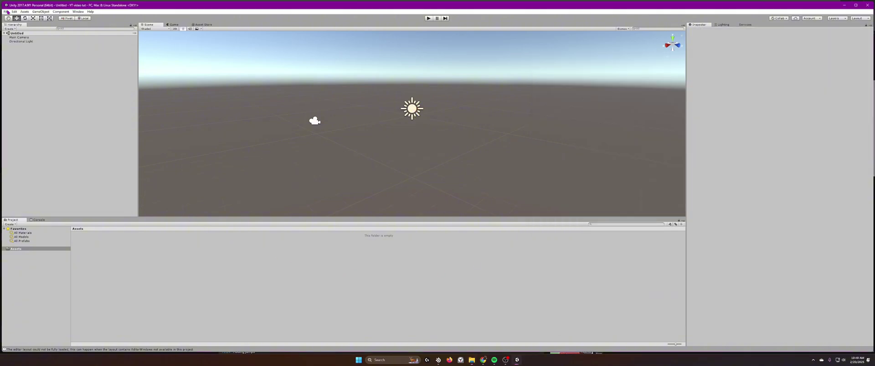
Step: Import the custom package Descenders CustomMap.unitypackage from Downloads into the project with all its items
{"action": "left_click", "coordinate": [7, 12]}
{"action": "mouse_move", "coordinate": [24, 14]}
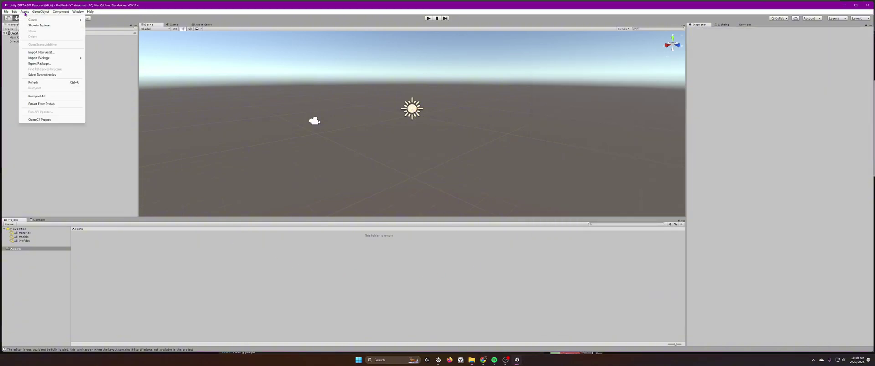
{"action": "mouse_move", "coordinate": [42, 59]}
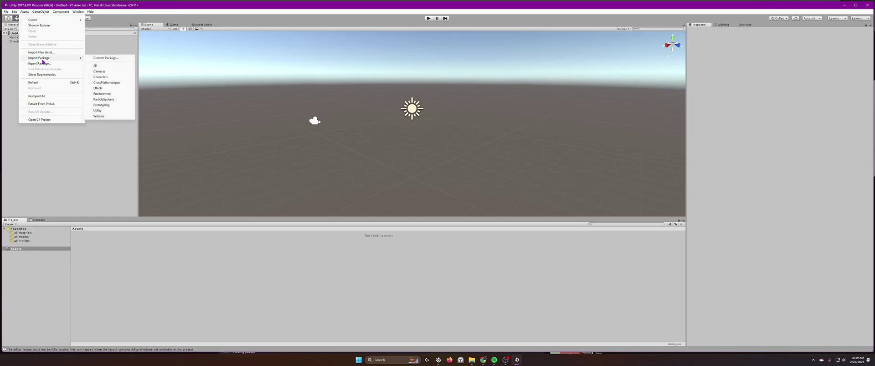
{"action": "left_click", "coordinate": [105, 59]}
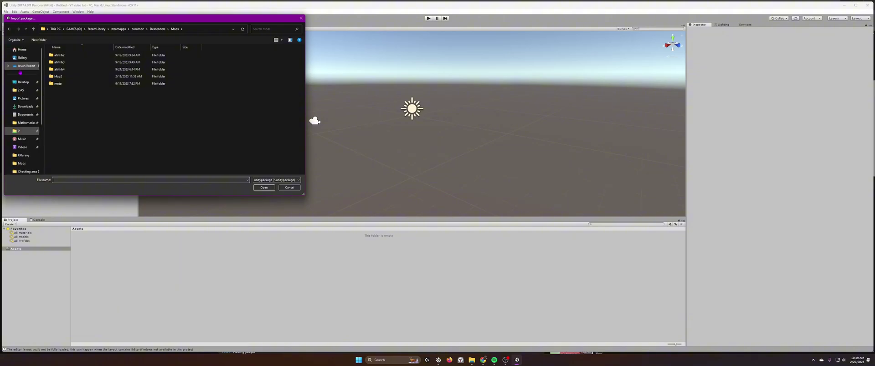
{"action": "left_click", "coordinate": [25, 106]}
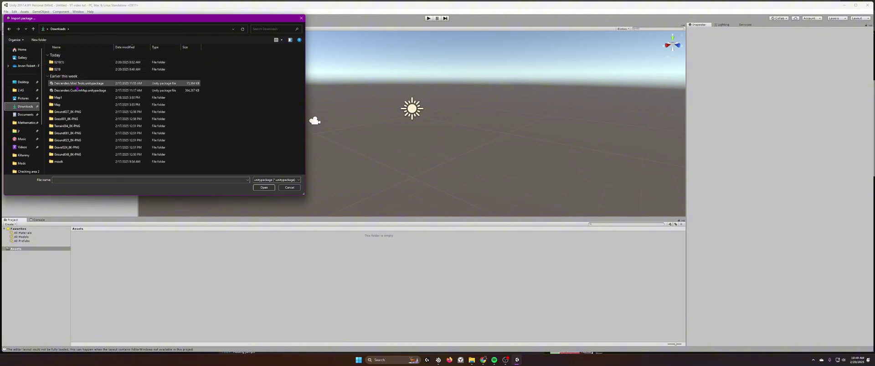
{"action": "left_click", "coordinate": [85, 90]}
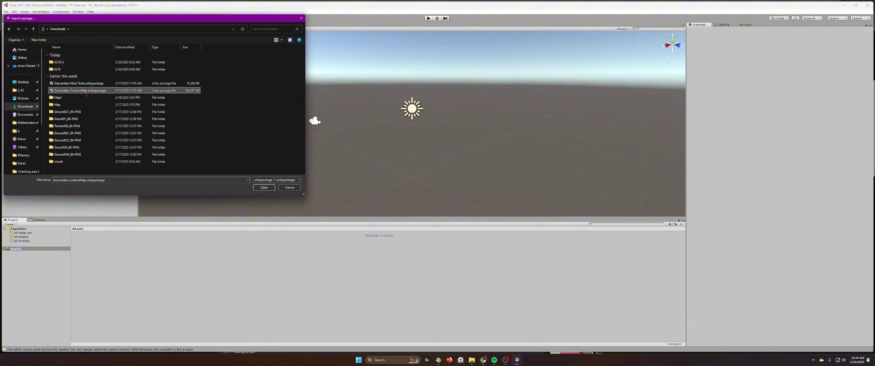
{"action": "left_click", "coordinate": [264, 187]}
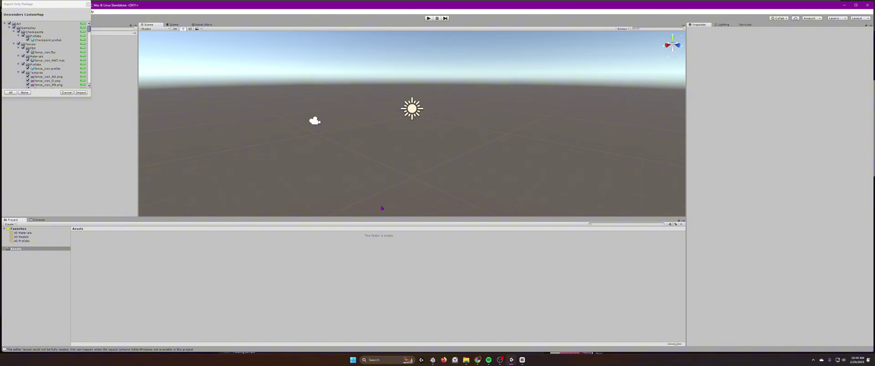
{"action": "left_click", "coordinate": [81, 93]}
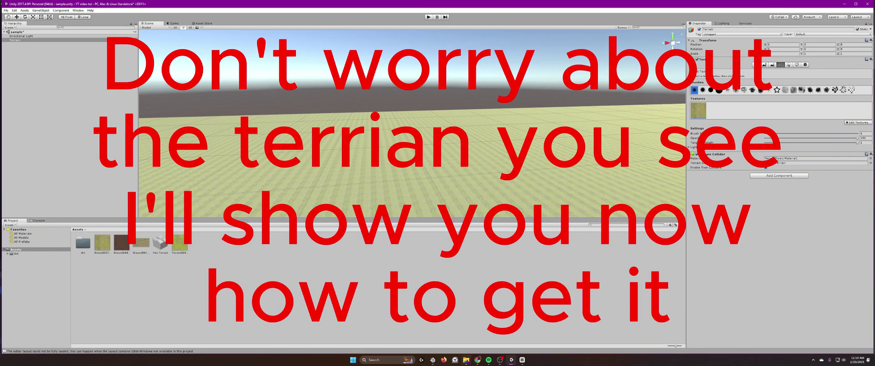
Step: Switch to the browser, view the mod extractor download page linked in the video's pinned comment and close it
{"action": "left_click", "coordinate": [477, 360]}
{"action": "left_click_drag", "start_coordinate": [234, 184], "coordinate": [383, 207]}
{"action": "left_click", "coordinate": [435, 204]}
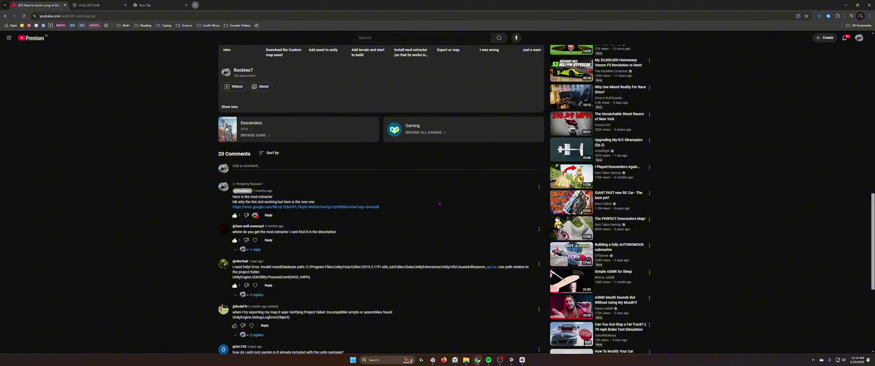
{"action": "scroll", "coordinate": [390, 201], "scroll_direction": "up", "scroll_amount": 5}
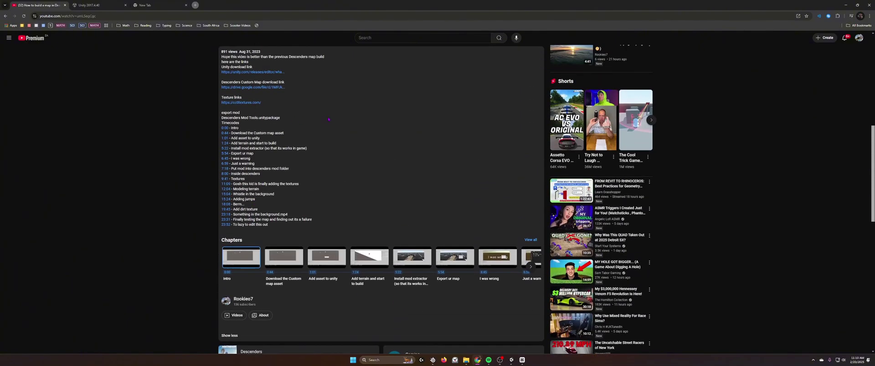
{"action": "scroll", "coordinate": [289, 132], "scroll_direction": "up", "scroll_amount": 1}
{"action": "left_click", "coordinate": [253, 138]}
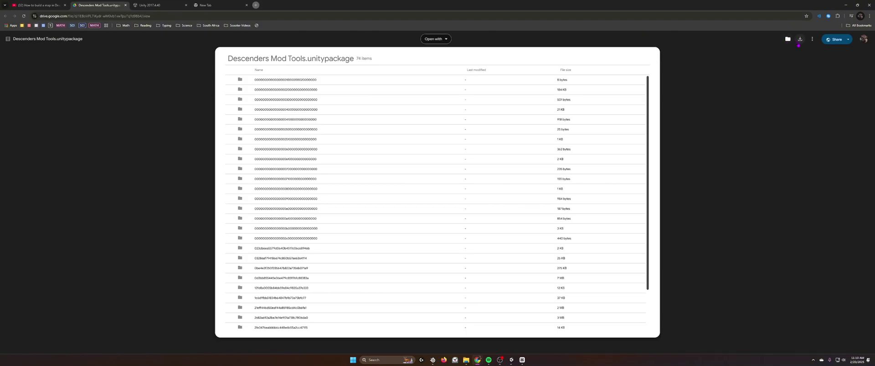
{"action": "left_click", "coordinate": [126, 5]}
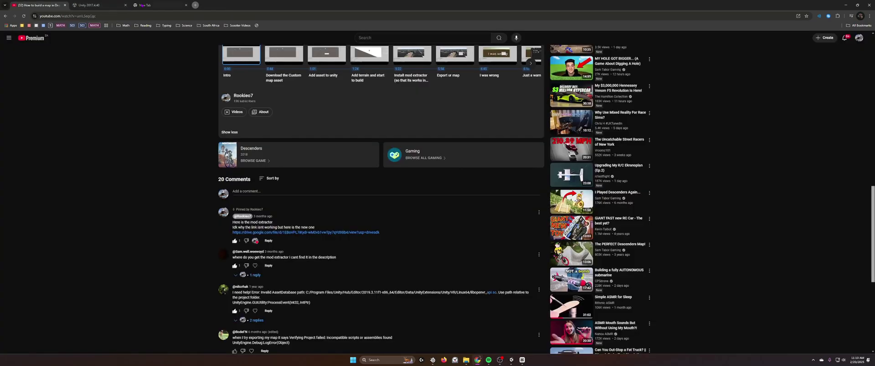
{"action": "left_click", "coordinate": [156, 5]}
Step: Bring Descenders Mod Tools.unitypackage from the Downloads folder in File Explorer into the Unity project's Assets folder
{"action": "left_click", "coordinate": [466, 360]}
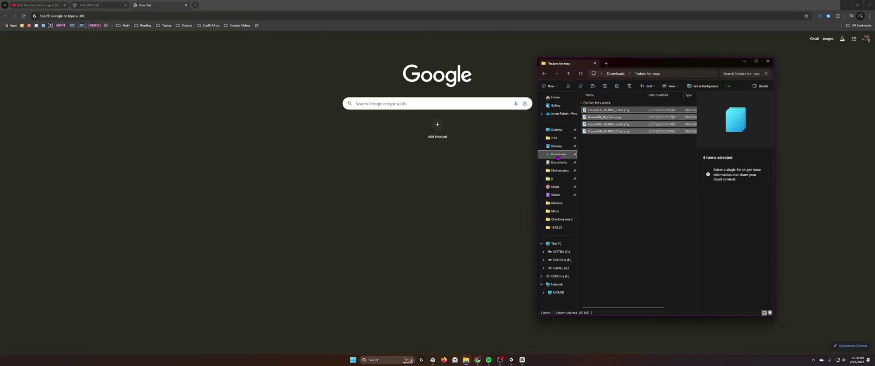
{"action": "left_click", "coordinate": [558, 154]}
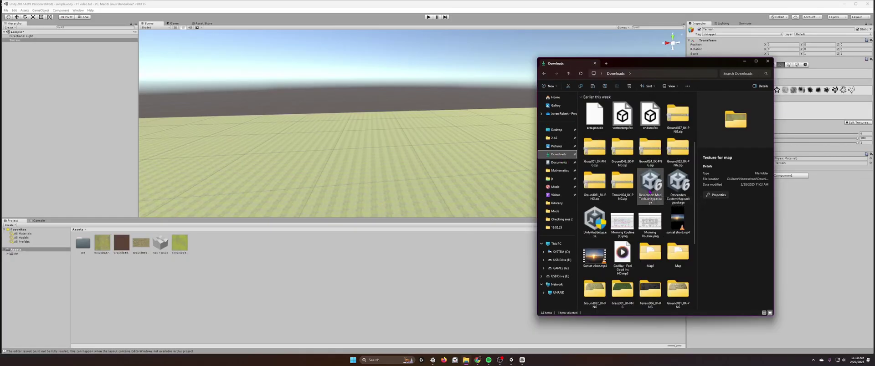
{"action": "left_click_drag", "start_coordinate": [649, 191], "coordinate": [221, 288]}
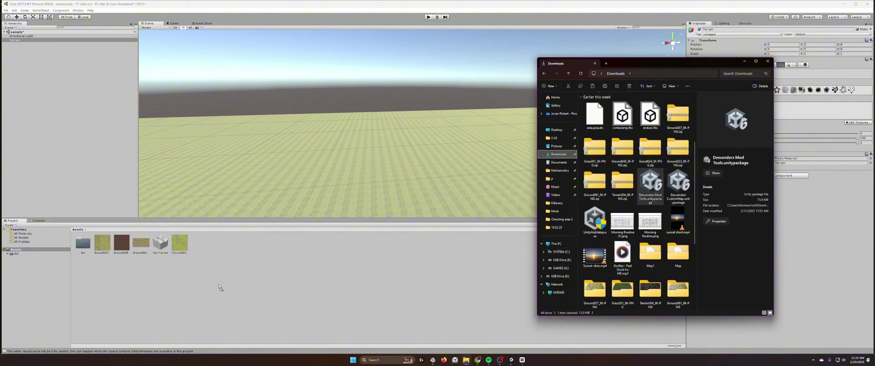
{"action": "left_click", "coordinate": [741, 63]}
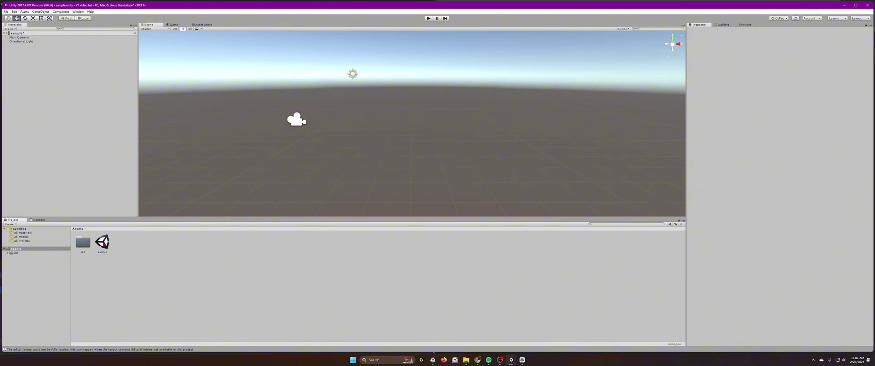
Step: Delete the sample scene from the project's Assets folder
{"action": "left_click", "coordinate": [103, 243]}
{"action": "key", "text": "Delete"}
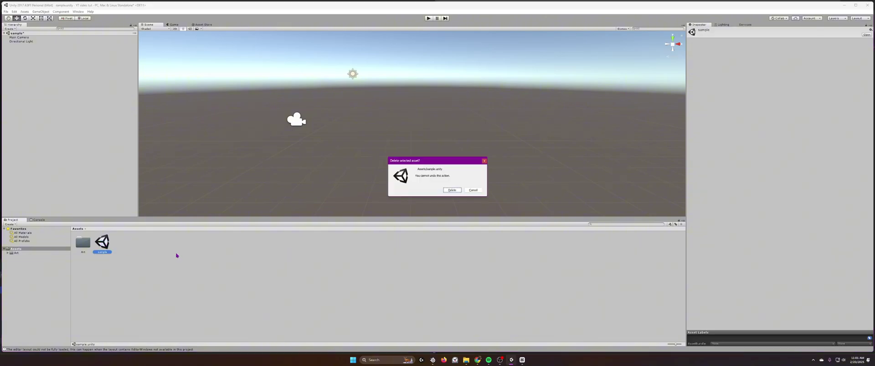
{"action": "left_click", "coordinate": [452, 190]}
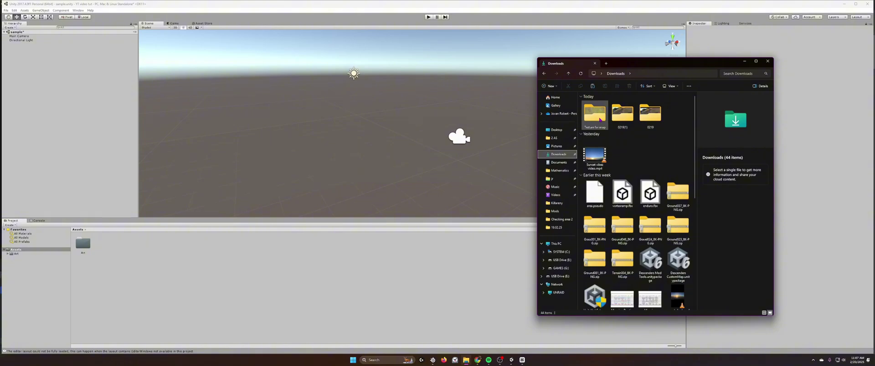
Step: Bring all four PNG textures from the Texture for map folder in Downloads into the project's Assets folder
{"action": "double_click", "coordinate": [595, 114]}
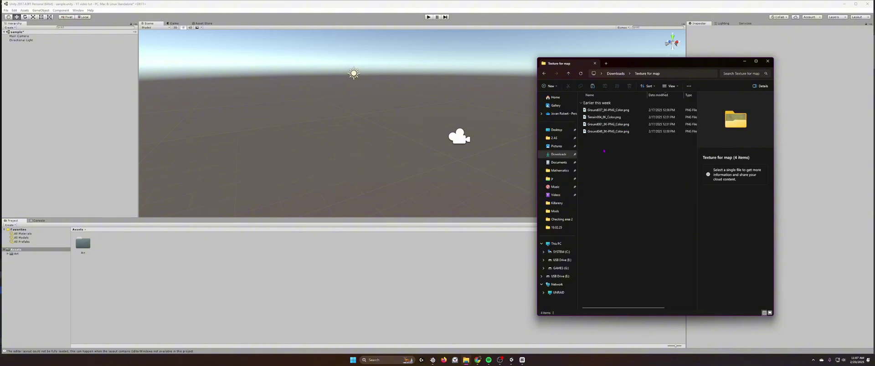
{"action": "left_click_drag", "start_coordinate": [607, 167], "coordinate": [120, 257]}
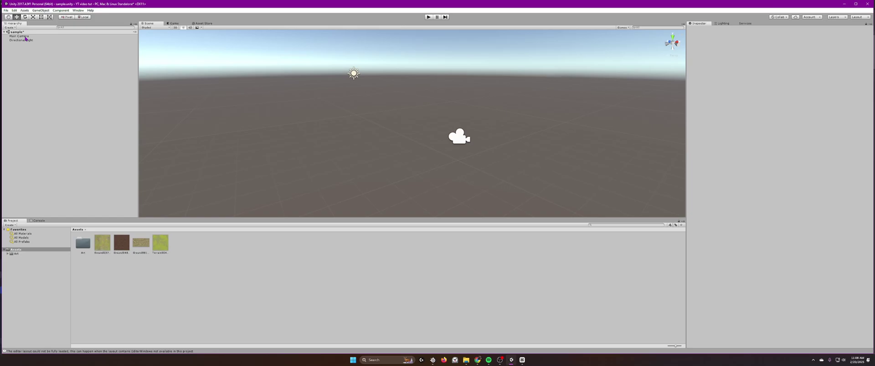
Step: Delete the Main Camera from the scene, keeping the Directional Light
{"action": "left_click", "coordinate": [20, 36]}
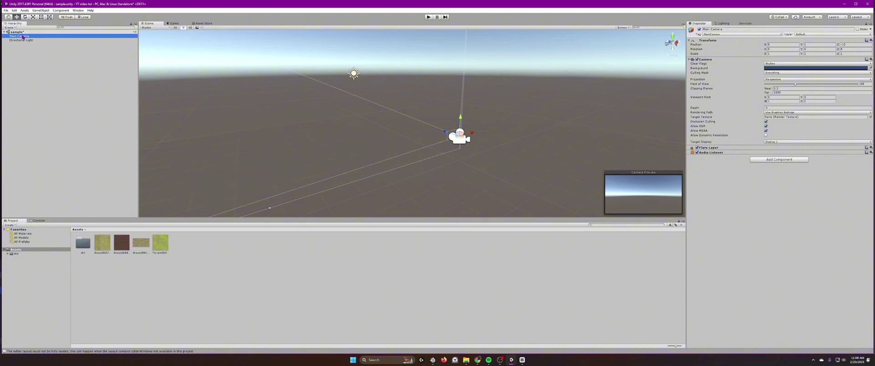
{"action": "key", "text": "Delete"}
{"action": "left_click", "coordinate": [23, 36]}
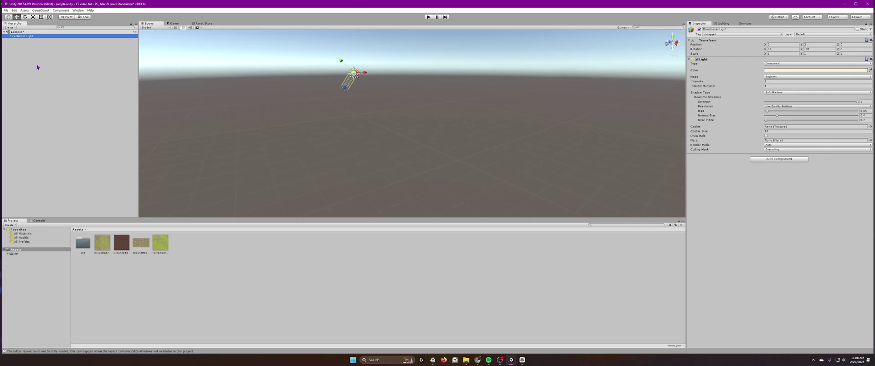
{"action": "left_click", "coordinate": [70, 68]}
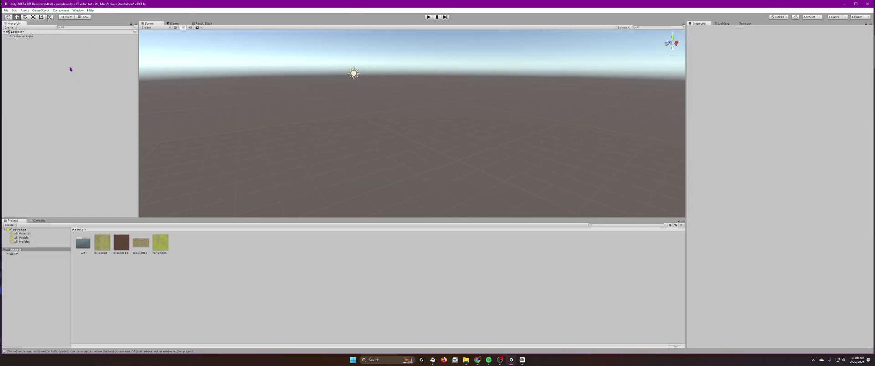
Step: Create a 3D Terrain object in the scene
{"action": "right_click", "coordinate": [41, 66]}
{"action": "mouse_move", "coordinate": [71, 115]}
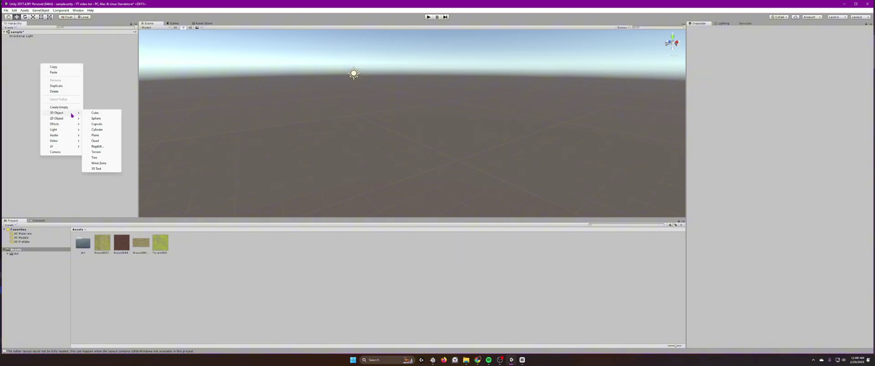
{"action": "left_click", "coordinate": [100, 153]}
{"action": "right_click_drag", "start_coordinate": [436, 154], "coordinate": [445, 128]}
{"action": "left_click_drag", "start_coordinate": [445, 128], "coordinate": [461, 160], "text": "alt"}
{"action": "left_click_drag", "start_coordinate": [471, 137], "coordinate": [531, 197], "text": "alt"}
{"action": "right_click_drag", "start_coordinate": [531, 198], "coordinate": [491, 153]}
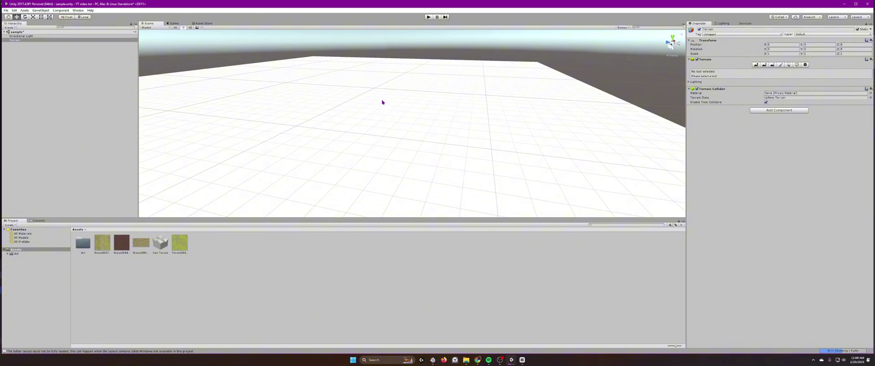
Step: Add the Ground037 texture as the albedo of a new paint texture on the terrain
{"action": "left_click", "coordinate": [781, 67]}
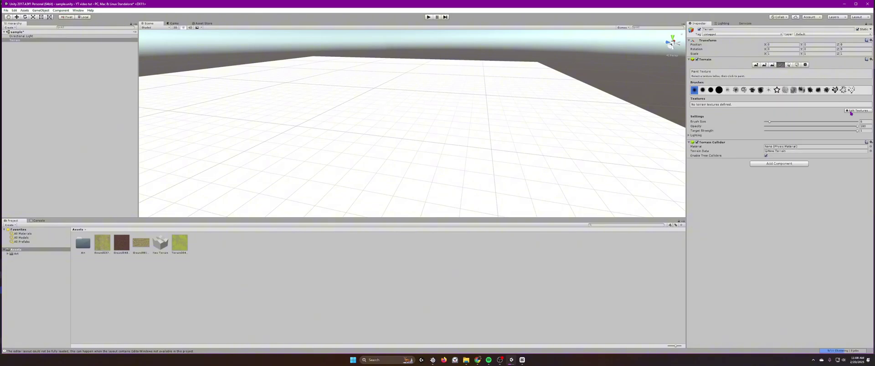
{"action": "left_click", "coordinate": [850, 112]}
{"action": "left_click", "coordinate": [848, 112]}
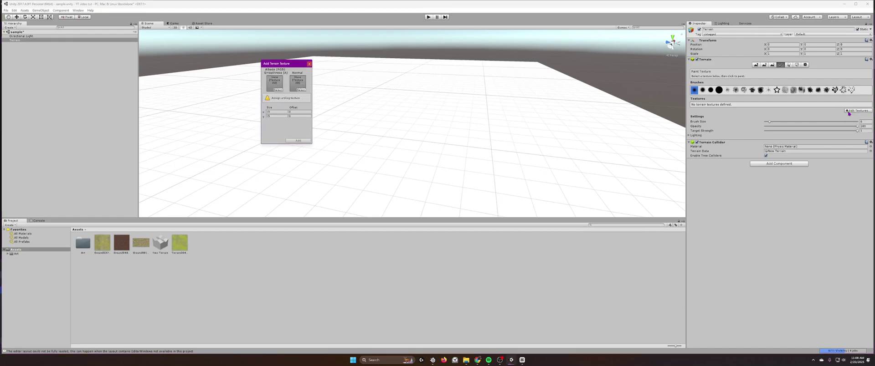
{"action": "left_click_drag", "start_coordinate": [284, 69], "coordinate": [87, 78]}
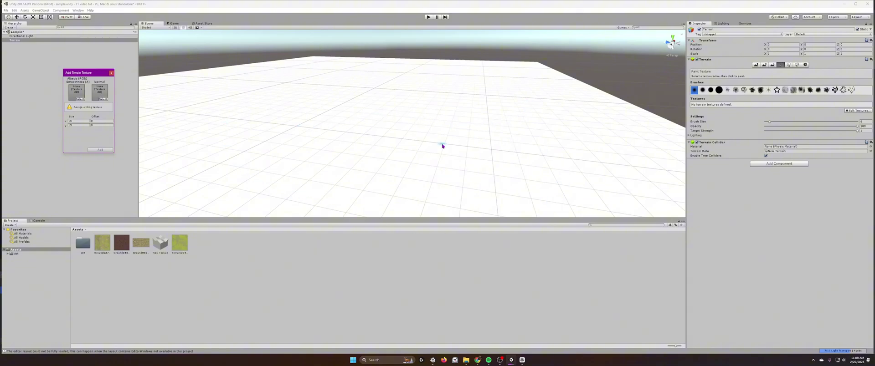
{"action": "left_click_drag", "start_coordinate": [102, 247], "coordinate": [77, 95]}
{"action": "left_click", "coordinate": [73, 122]}
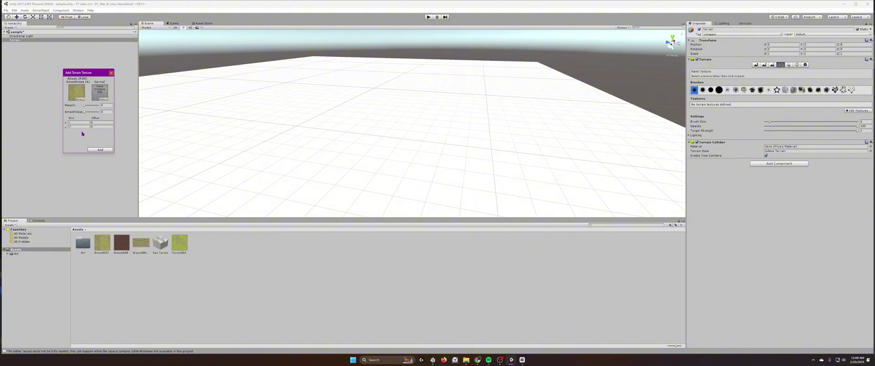
{"action": "left_click", "coordinate": [100, 150]}
{"action": "scroll", "coordinate": [428, 187], "scroll_direction": "up", "scroll_amount": 5}
{"action": "scroll", "coordinate": [427, 187], "scroll_direction": "up", "scroll_amount": 8}
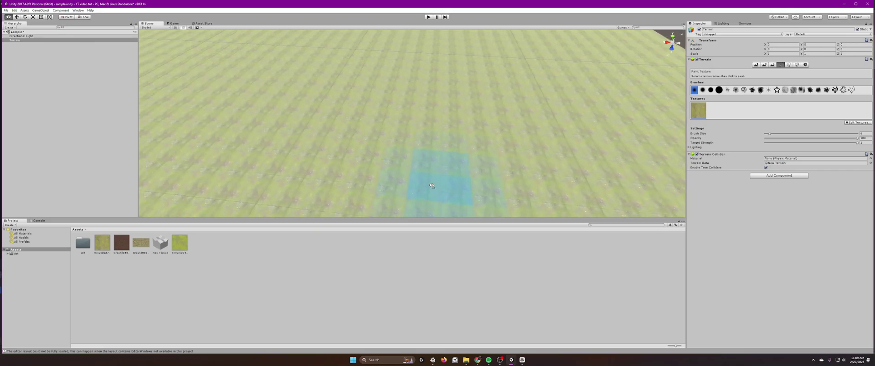
Step: Edit the terrain's Ground037 texture and set its tile size to 1
{"action": "left_click", "coordinate": [858, 122]}
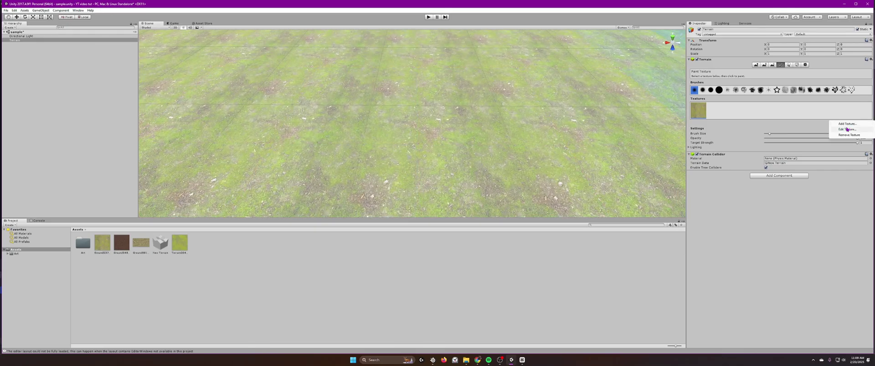
{"action": "left_click", "coordinate": [846, 130]}
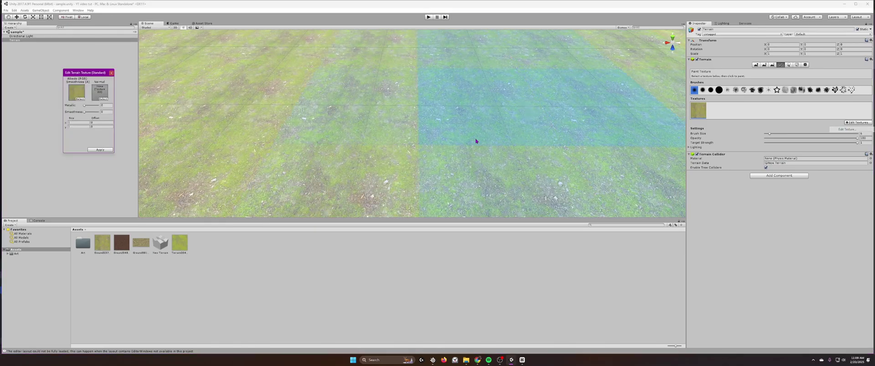
{"action": "type", "text": "55"}
{"action": "right_click_drag", "start_coordinate": [319, 113], "coordinate": [541, 72]}
{"action": "left_click", "coordinate": [82, 122]}
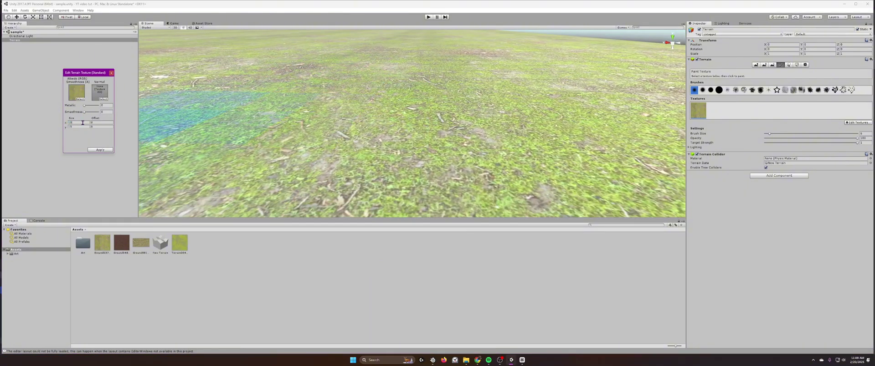
{"action": "type", "text": "1"}
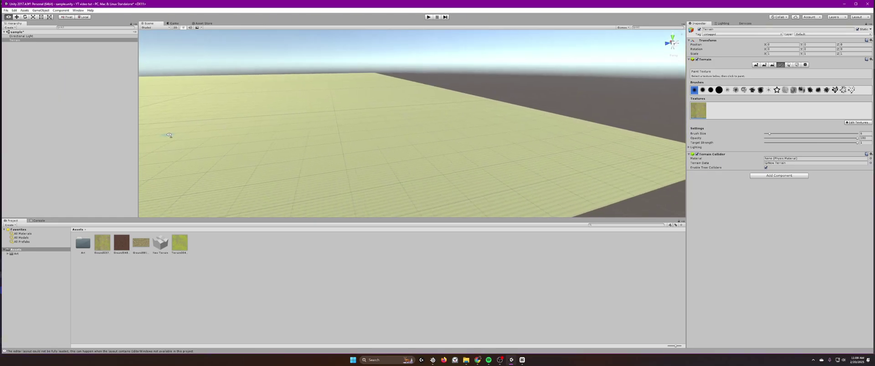
{"action": "right_click_drag", "start_coordinate": [168, 134], "coordinate": [179, 122]}
{"action": "left_click_drag", "start_coordinate": [179, 123], "coordinate": [289, 127], "text": "alt"}
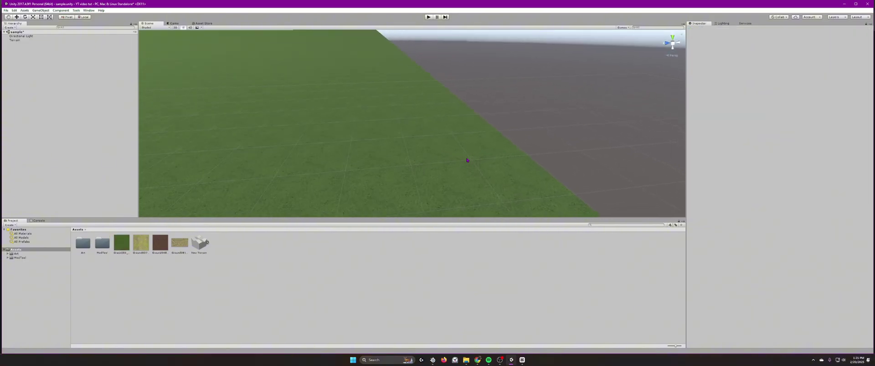
Step: Open the terrain's dark green ground texture for editing and apply its settings
{"action": "left_click_drag", "start_coordinate": [467, 160], "coordinate": [394, 186], "text": "alt"}
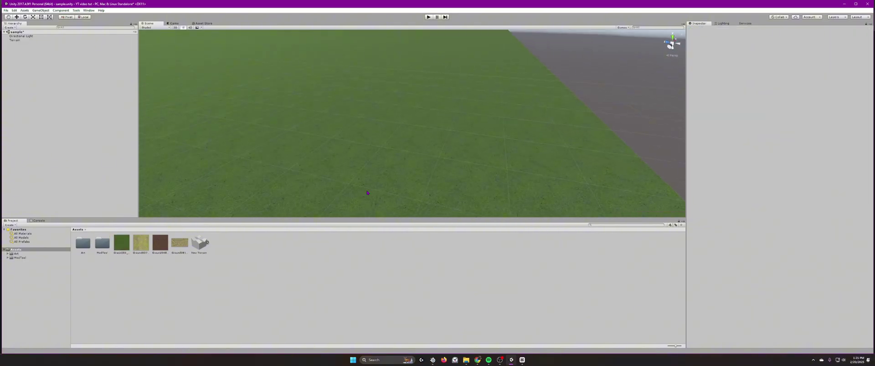
{"action": "left_click", "coordinate": [451, 191]}
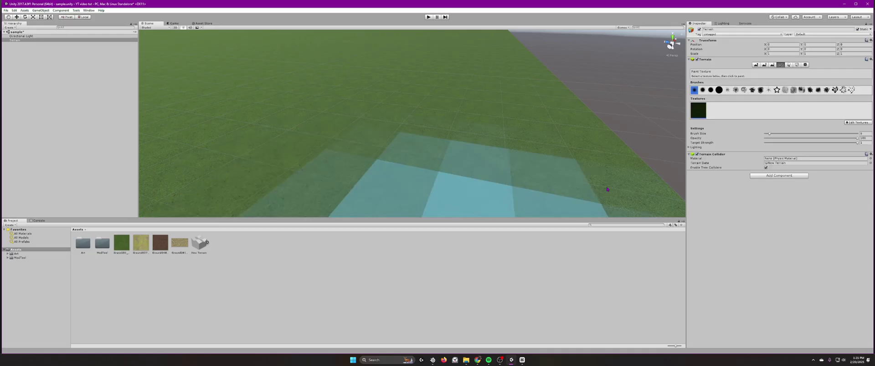
{"action": "left_click", "coordinate": [855, 123]}
{"action": "left_click", "coordinate": [847, 129]}
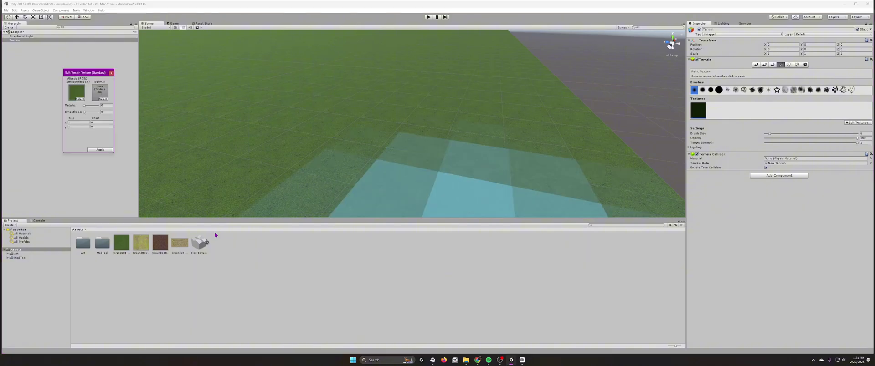
{"action": "left_click", "coordinate": [101, 150]}
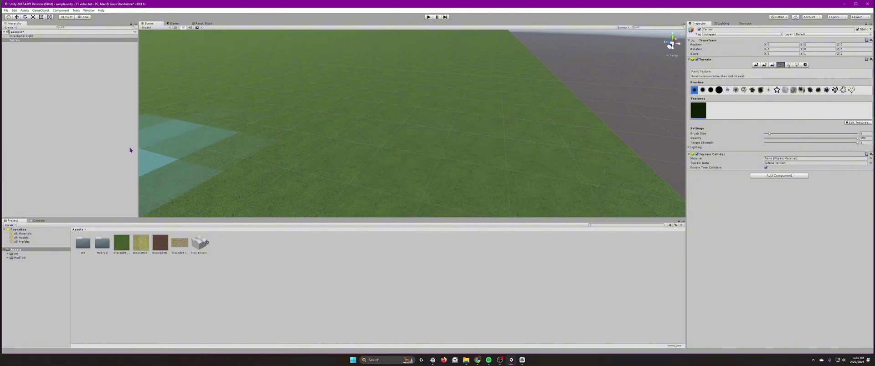
{"action": "right_click_drag", "start_coordinate": [295, 181], "coordinate": [331, 167]}
Step: Browse to the Prefabs folder under Art, Gameplay, Ramps and inspect the ramp_40_canyon prefab
{"action": "double_click", "coordinate": [82, 246]}
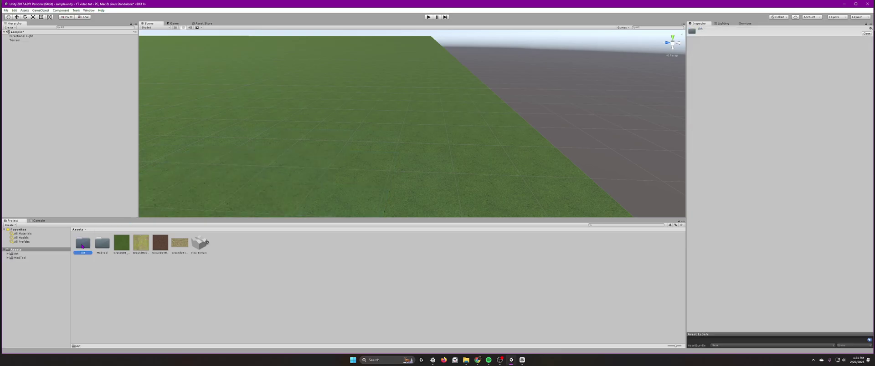
{"action": "double_click", "coordinate": [83, 244]}
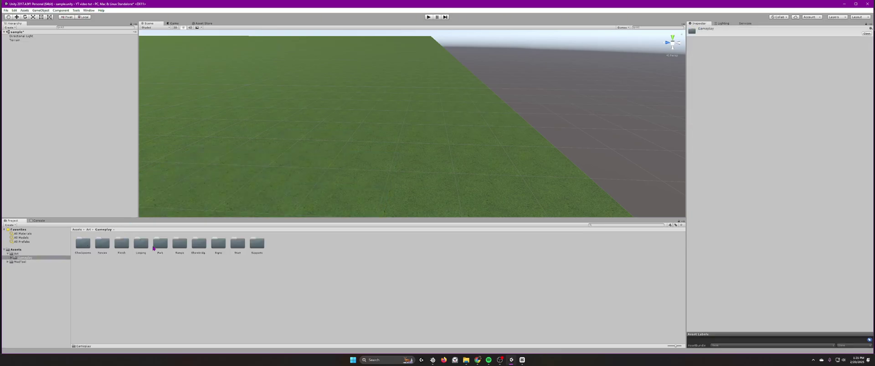
{"action": "double_click", "coordinate": [180, 244]}
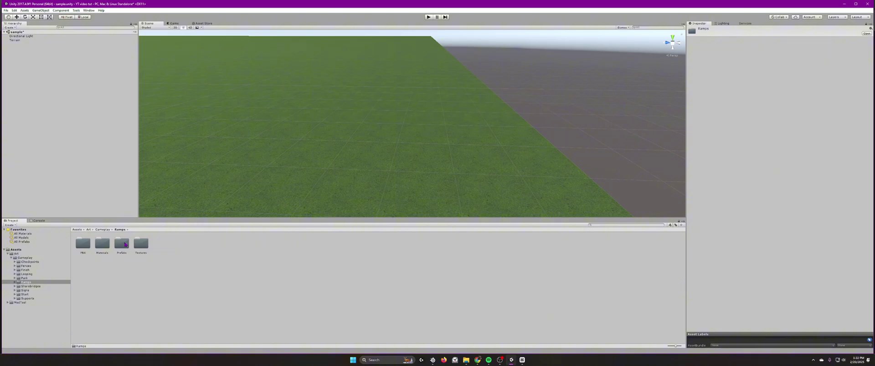
{"action": "double_click", "coordinate": [122, 244]}
{"action": "left_click", "coordinate": [160, 244]}
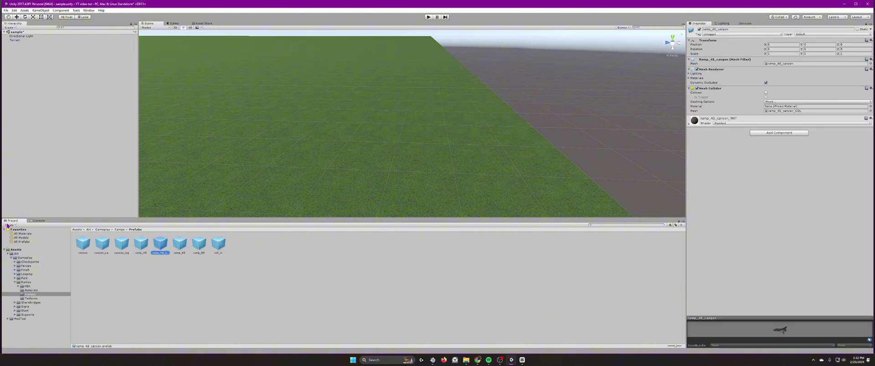
Step: Place the ramp_40 prefab from the Ramps Prefabs folder on the terrain and select it
{"action": "left_click", "coordinate": [26, 283]}
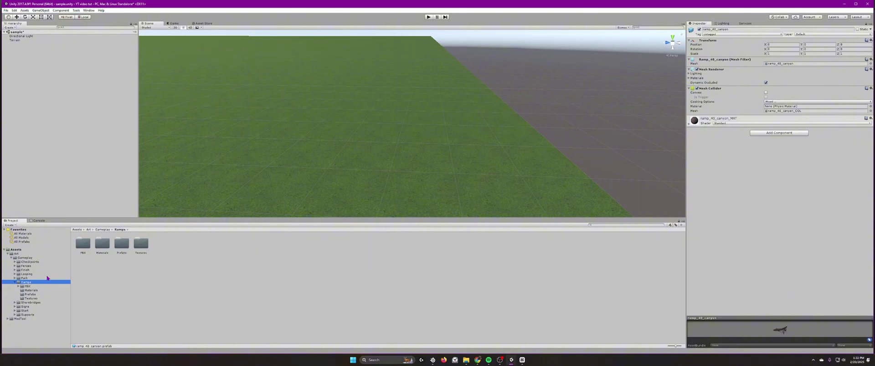
{"action": "double_click", "coordinate": [120, 246]}
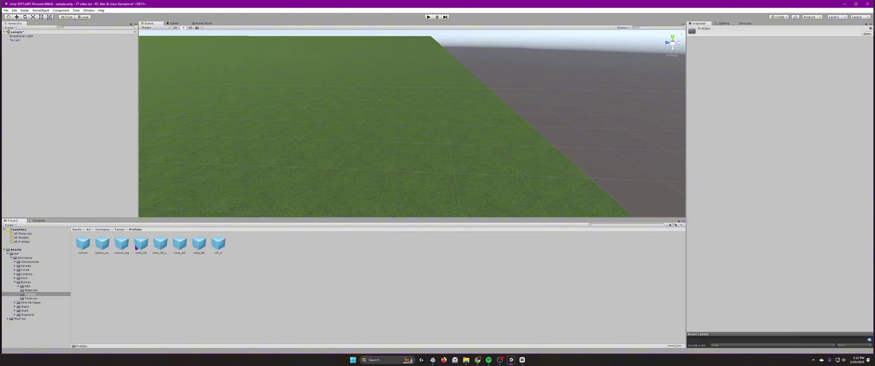
{"action": "left_click_drag", "start_coordinate": [136, 246], "coordinate": [328, 123]}
{"action": "scroll", "coordinate": [385, 121], "scroll_direction": "down", "scroll_amount": 15}
{"action": "left_click", "coordinate": [379, 118]}
{"action": "left_click", "coordinate": [378, 118]}
{"action": "left_click", "coordinate": [374, 120]}
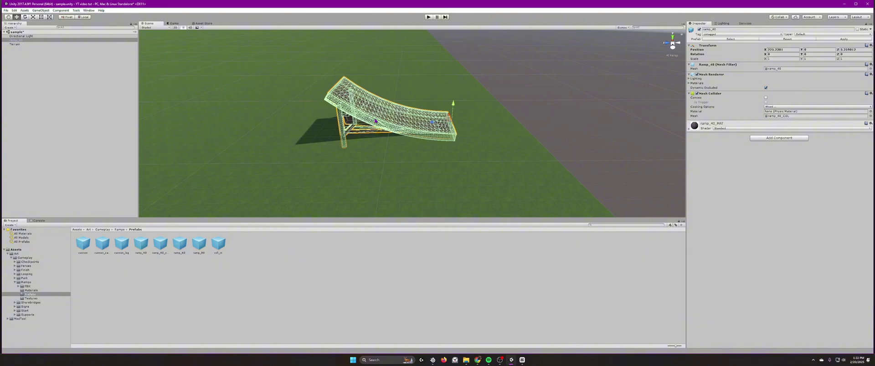